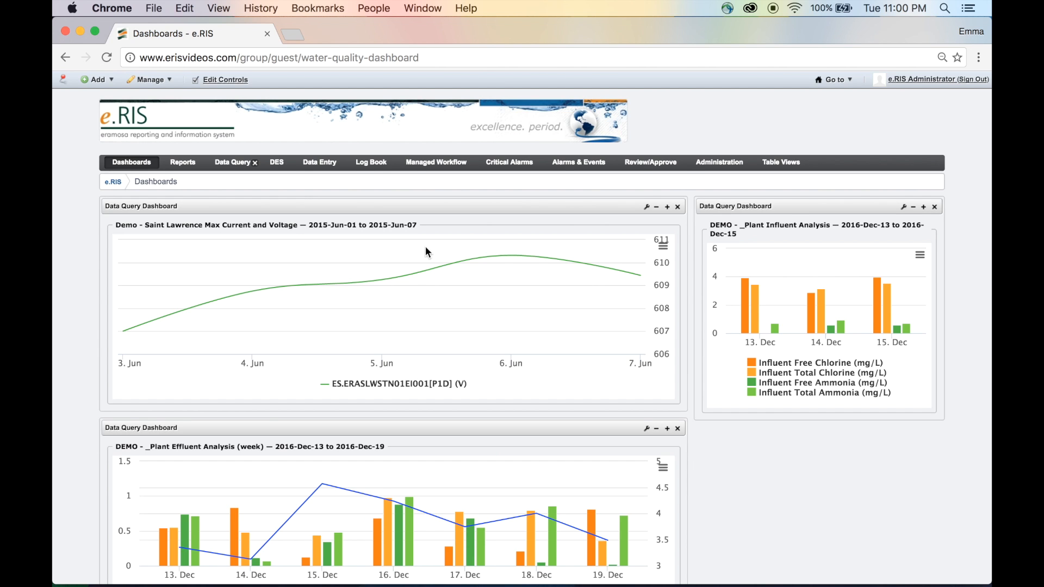
# Step: Open the Validated Tags administration page and start a new tag definition
pyautogui.moveTo(718, 162)
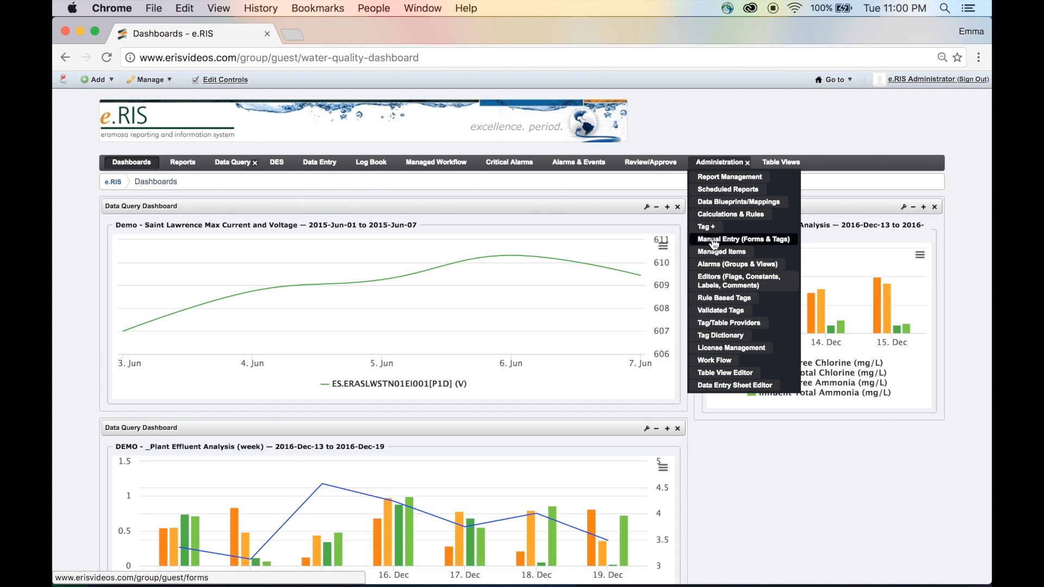
pyautogui.click(722, 317)
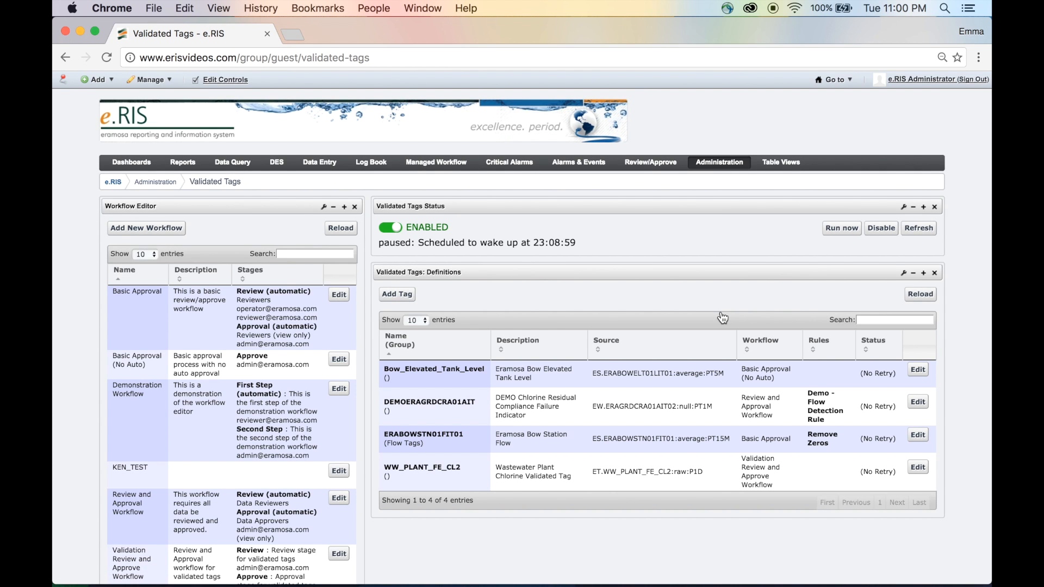
pyautogui.click(411, 297)
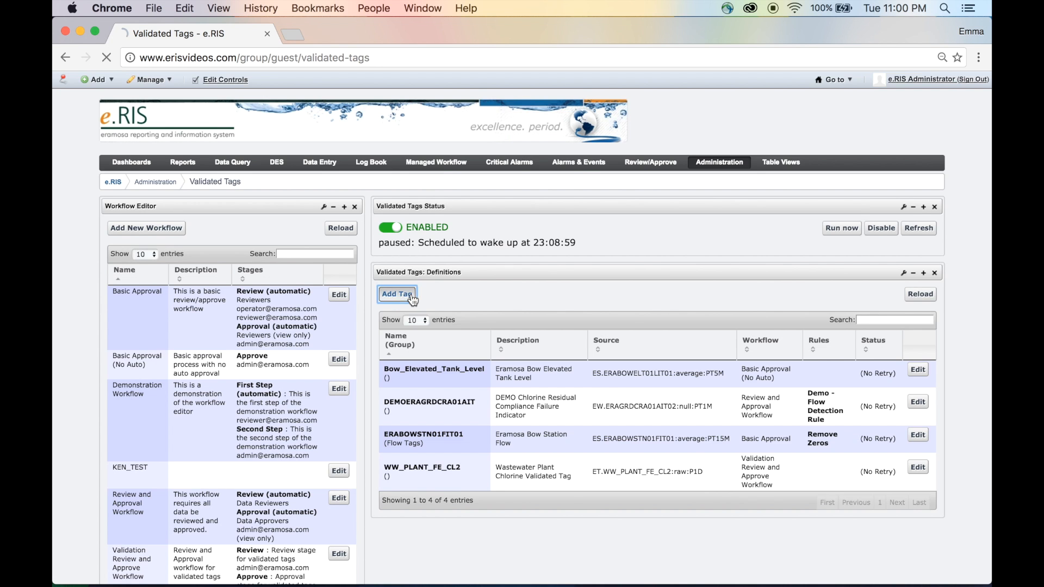
pyautogui.scroll(-2, 402, 322)
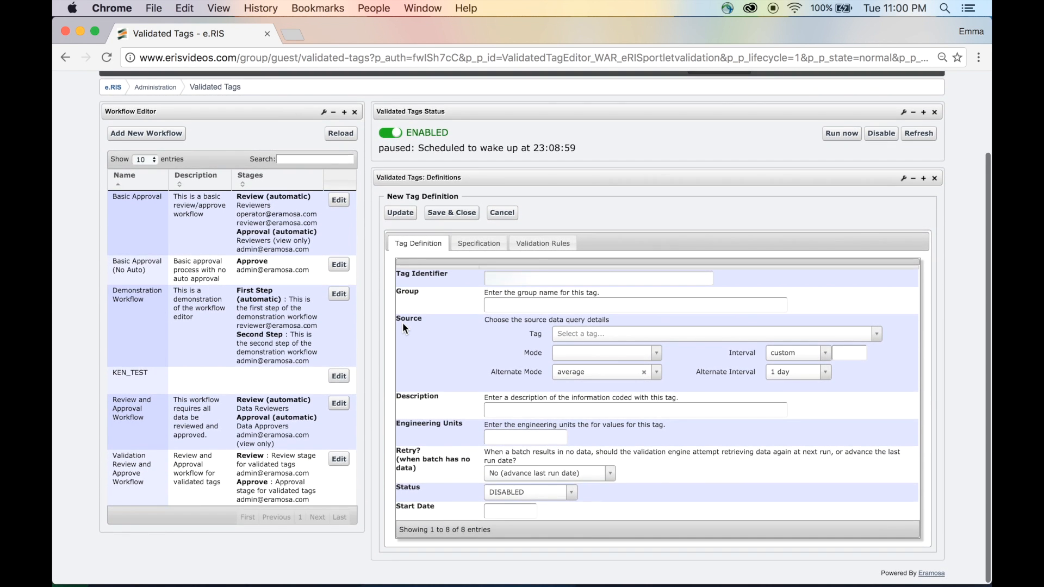
# Step: Enter WW_PLANT_FE_CL2 as the tag identifier
pyautogui.click(547, 279)
pyautogui.write('W')
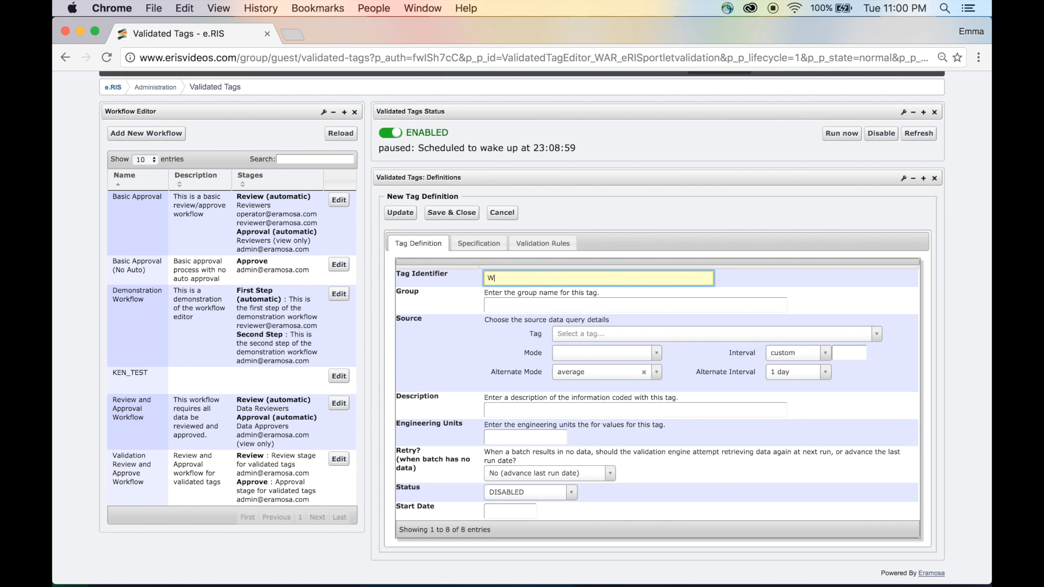
pyautogui.write('W_PLANT_FE_CL2')
pyautogui.scroll(-1, 565, 302)
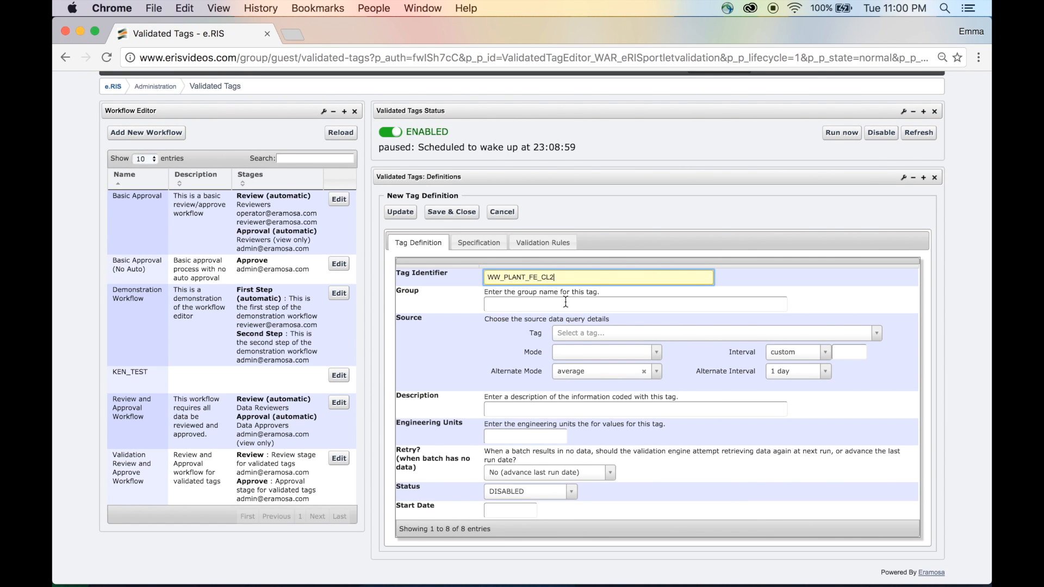
pyautogui.scroll(-1, 565, 302)
pyautogui.scroll(-1, 565, 302)
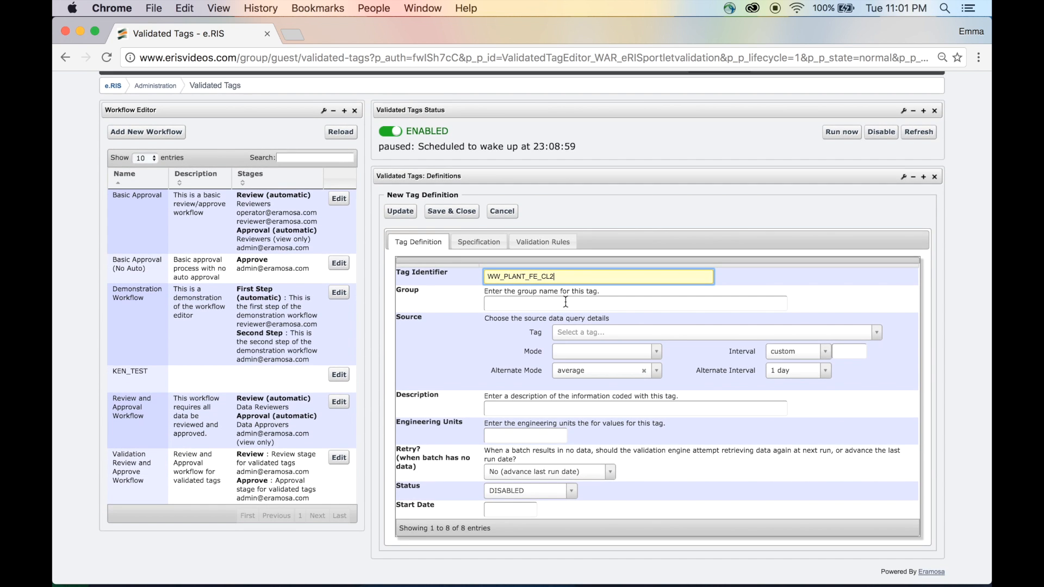
pyautogui.scroll(-1, 565, 303)
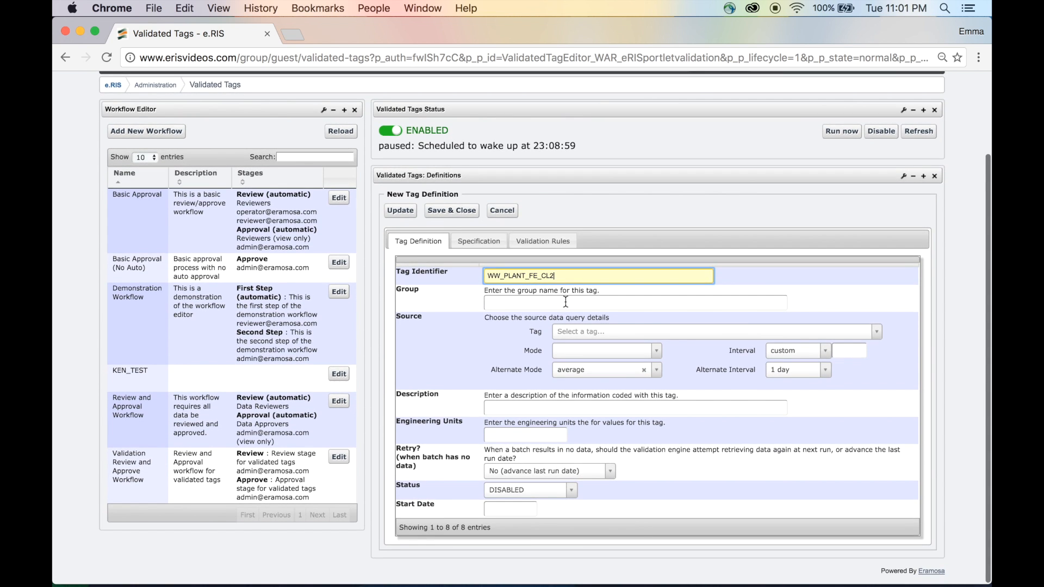
pyautogui.scroll(-1, 565, 301)
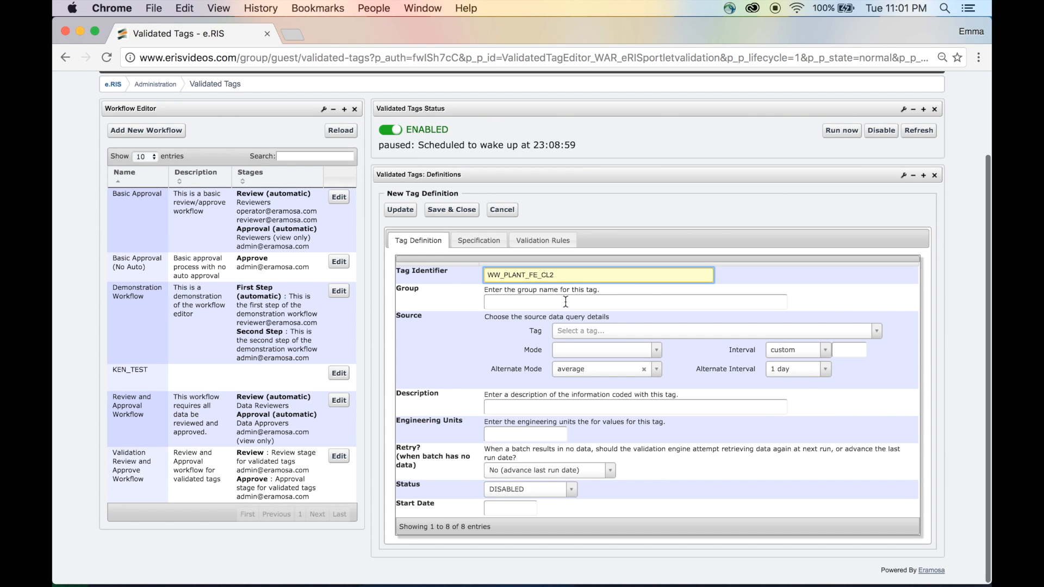
pyautogui.scroll(-1, 565, 302)
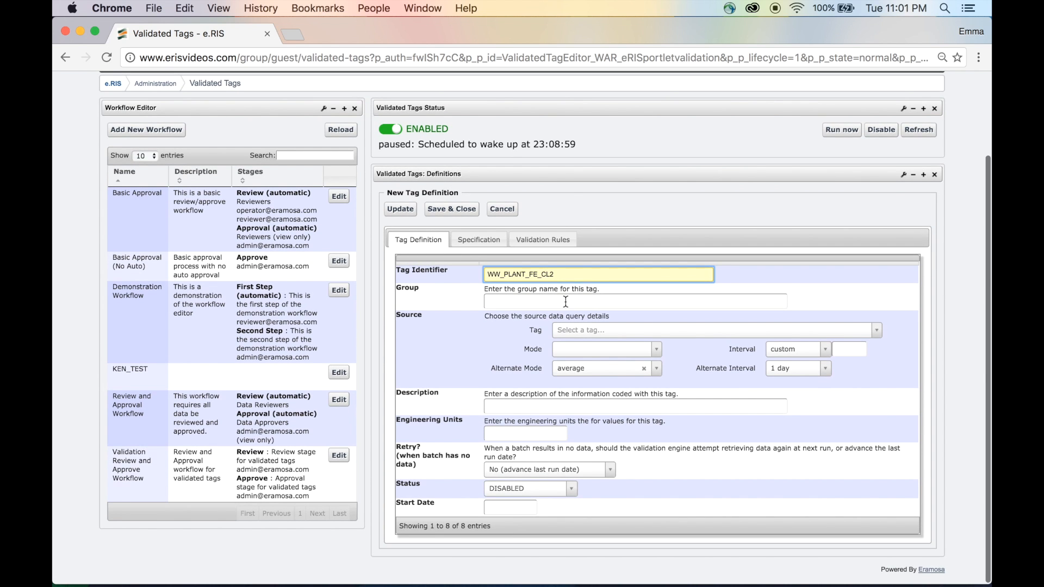
pyautogui.scroll(-1, 565, 302)
pyautogui.scroll(1, 566, 302)
# Step: Search for et.ww and choose ET.WW_PLANT_FE_CL2 as the source tag
pyautogui.click(603, 333)
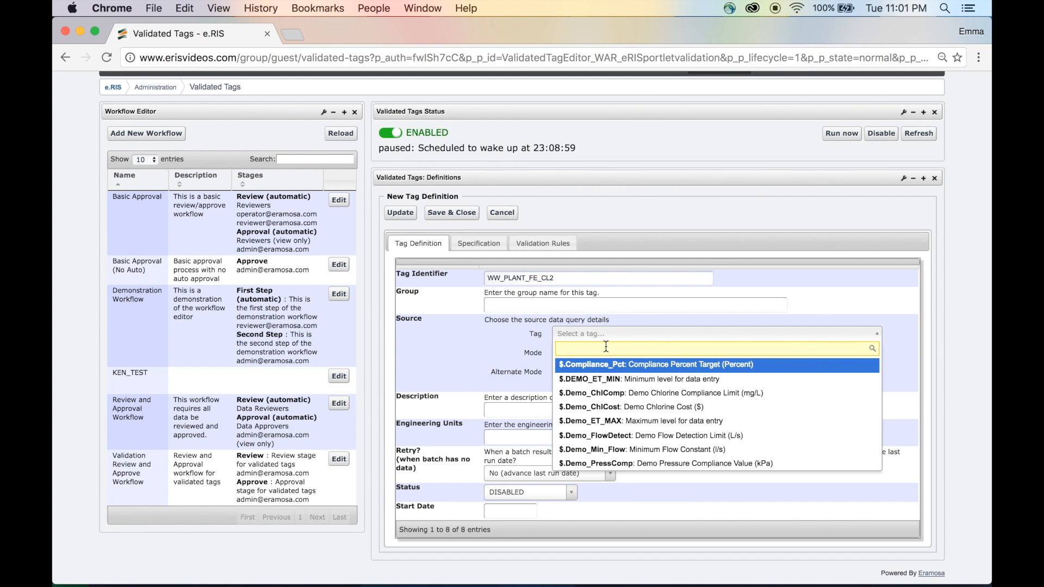
pyautogui.write('et.ww')
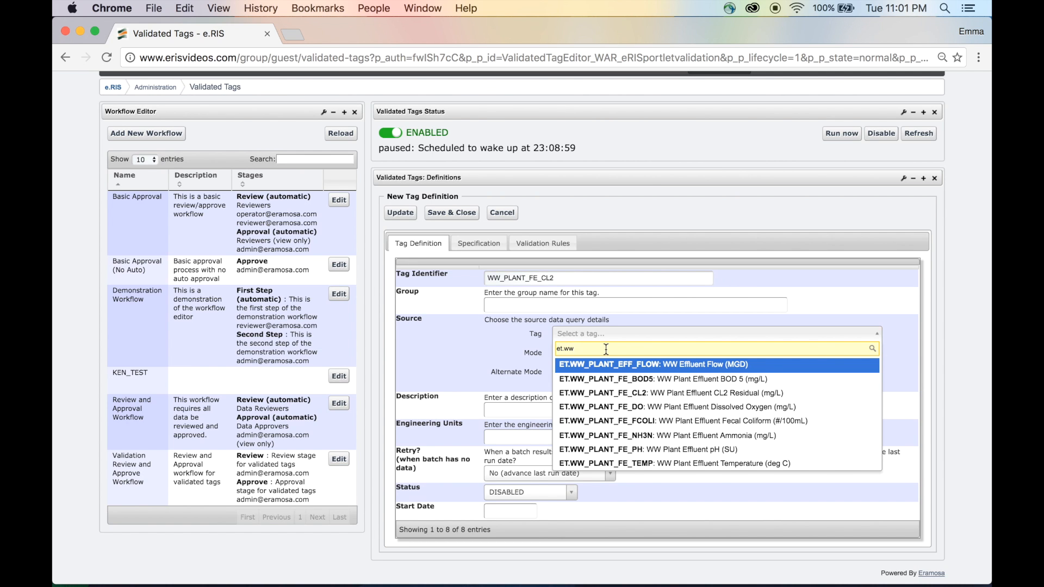
pyautogui.click(611, 392)
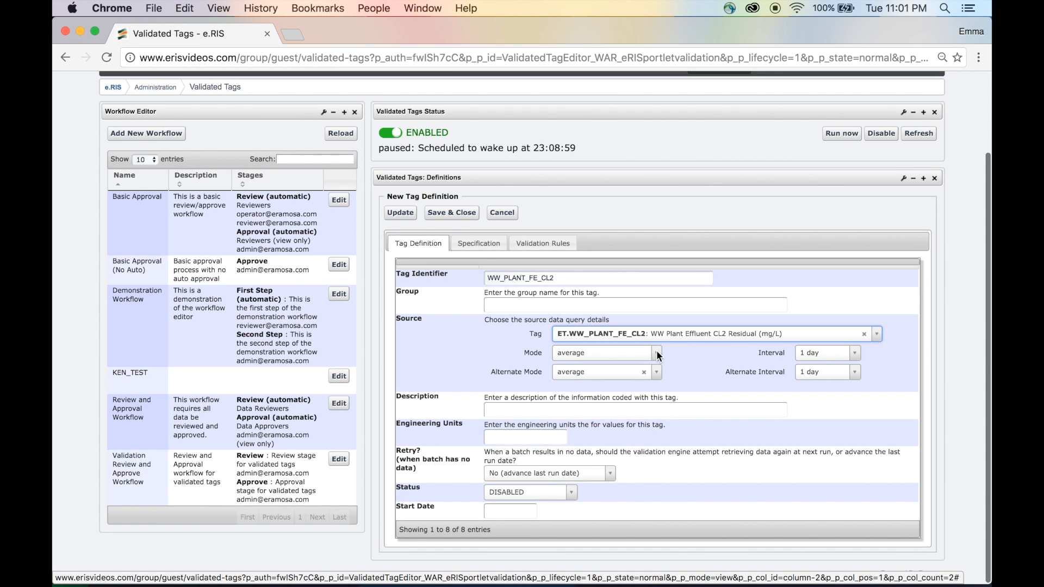
# Step: Set the source mode to raw
pyautogui.click(656, 353)
pyautogui.scroll(-10, 617, 435)
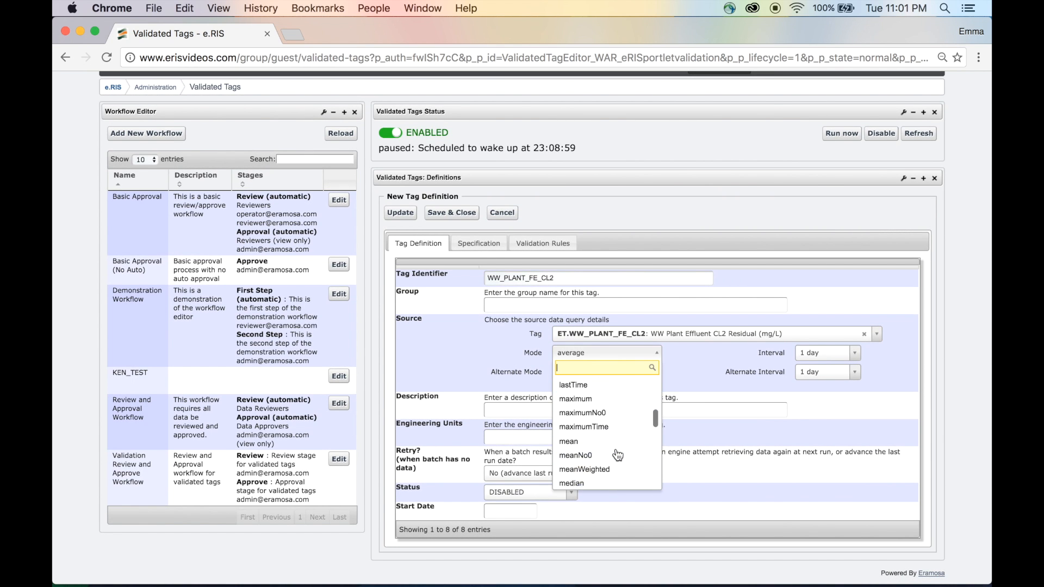
pyautogui.scroll(-5, 618, 454)
pyautogui.click(593, 450)
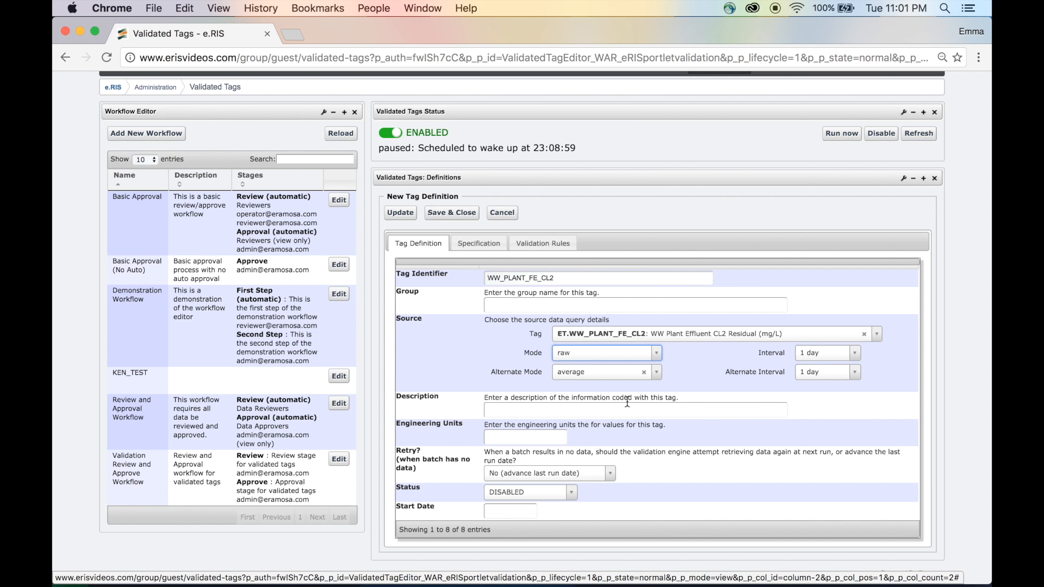
# Step: Enter the description Wastewater Plant Chlorine Residual Validated Tag
pyautogui.click(579, 410)
pyautogui.write('Wastewater Plant Ch')
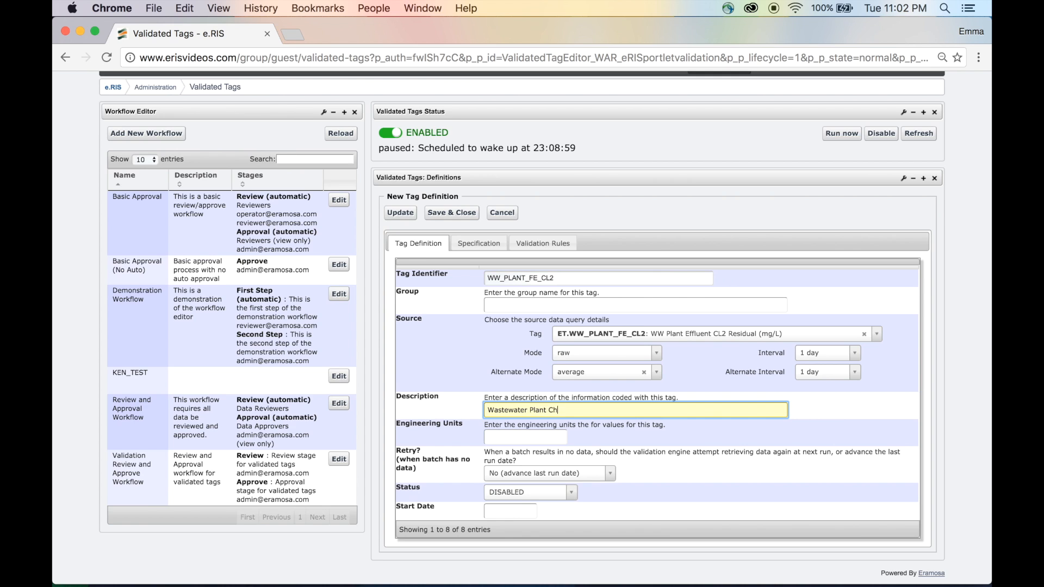
pyautogui.write('lorine Residual Validated Tag')
# Step: Set the engineering units to mg/L and choose No (advance last run date) for Retry
pyautogui.click(506, 438)
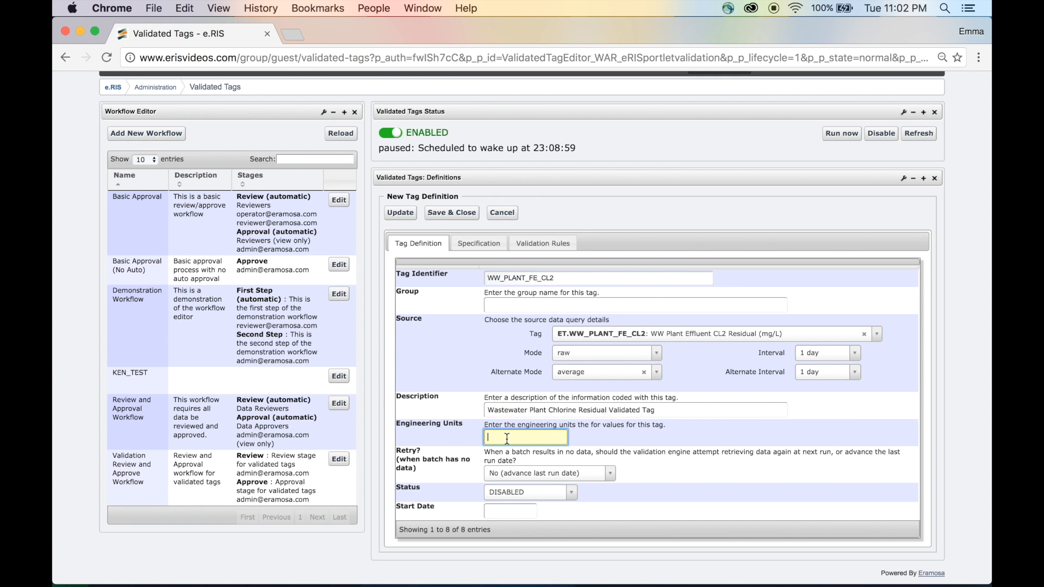
pyautogui.write('mg/L')
pyautogui.click(610, 478)
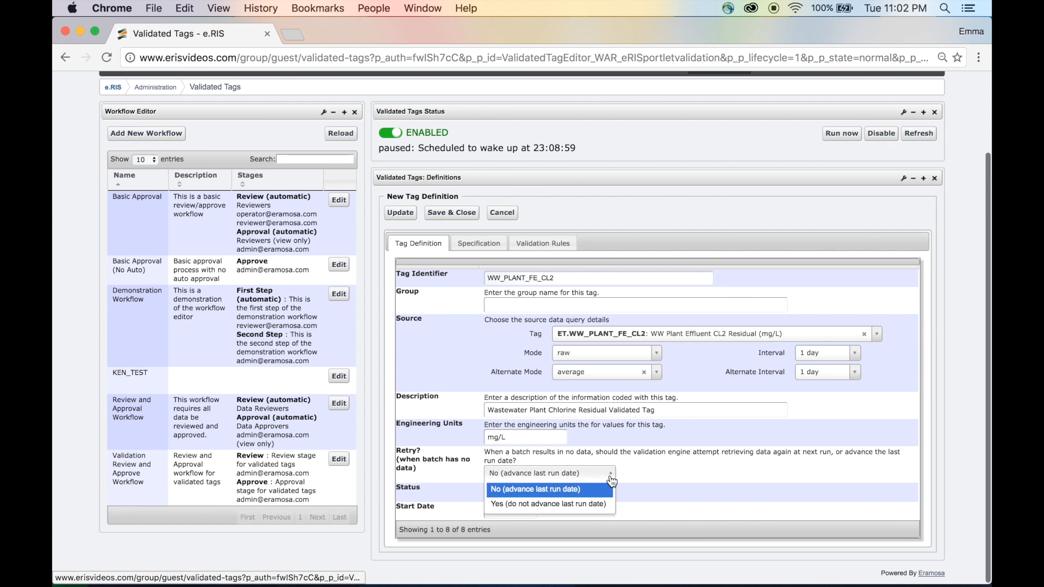
pyautogui.click(585, 489)
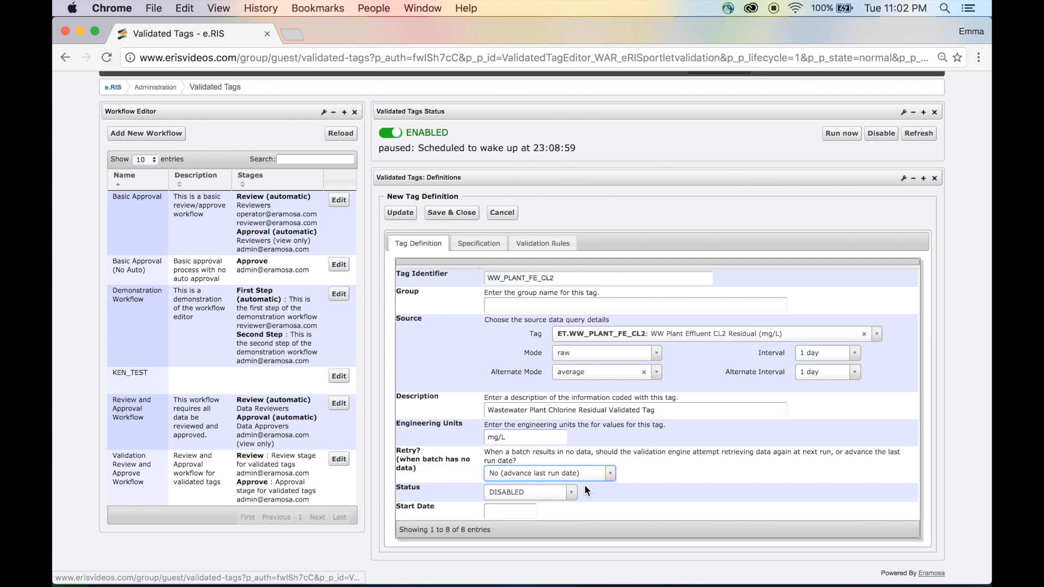
# Step: Set the status to Enabled and pick 2016-12-20 as the start date
pyautogui.click(561, 494)
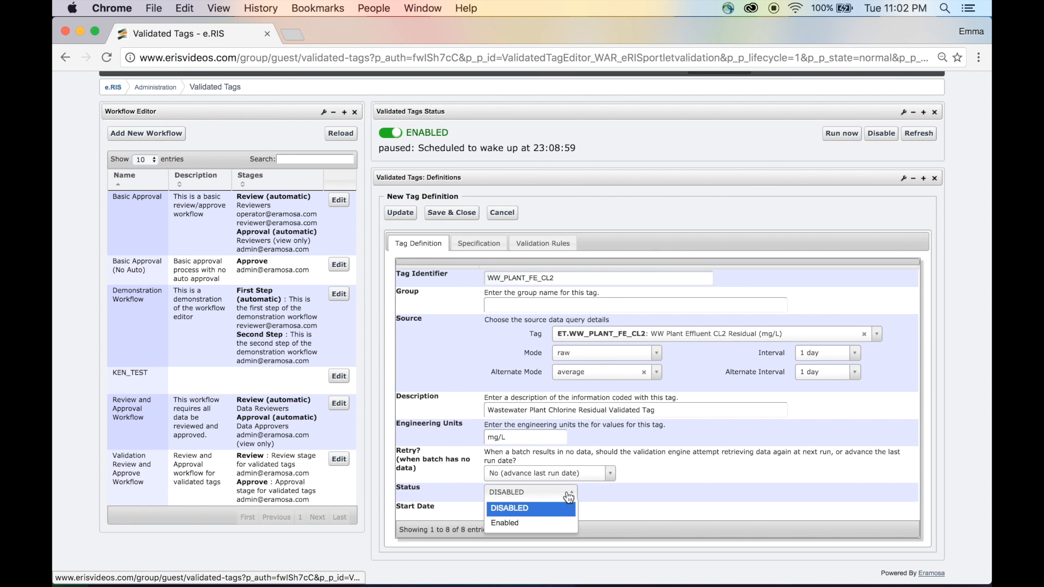
pyautogui.click(546, 523)
pyautogui.click(527, 508)
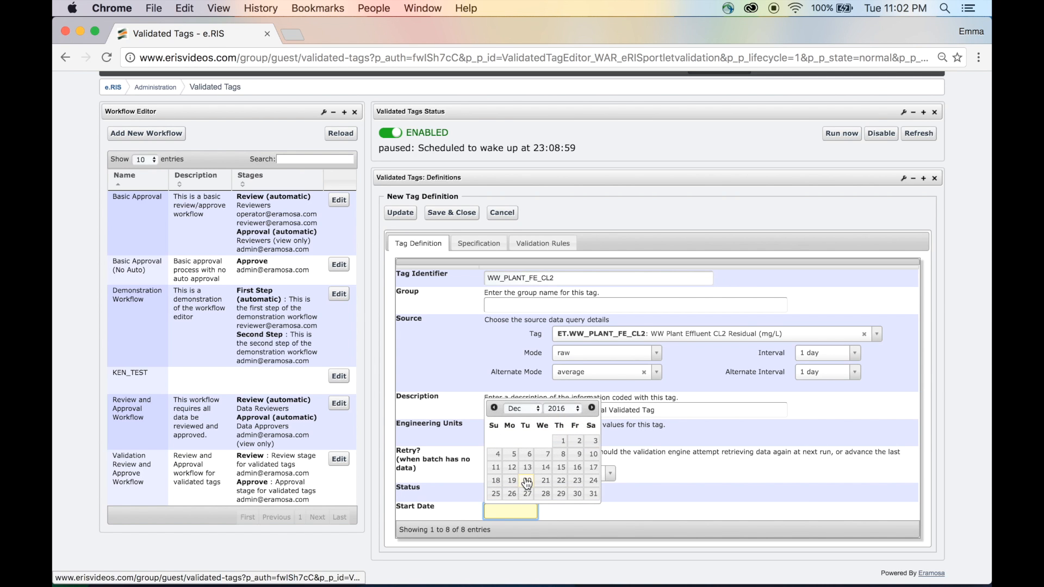
pyautogui.click(527, 482)
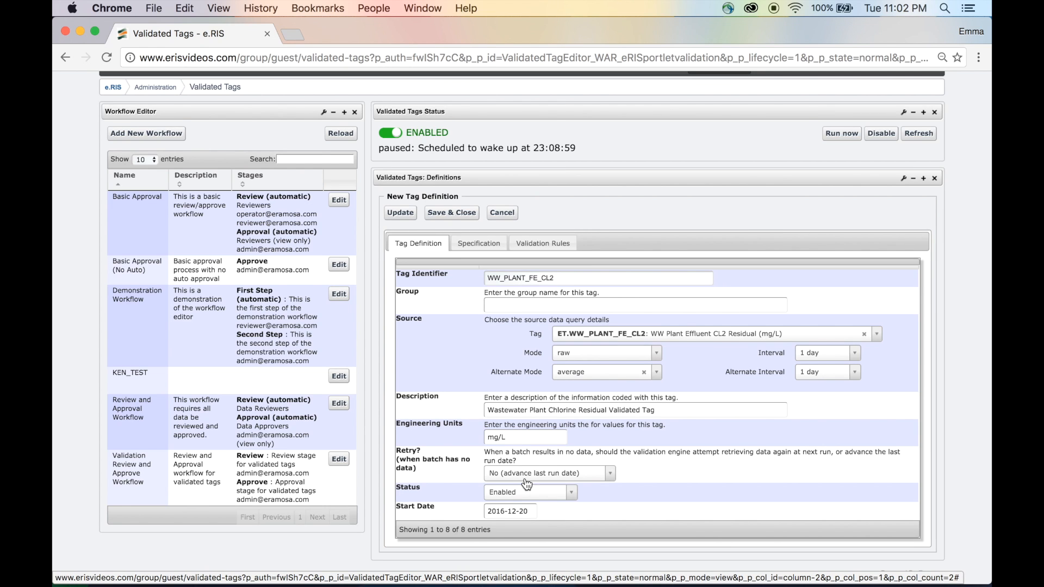
# Step: On the Specification tab, replace the 12am schedule hour with 3am
pyautogui.click(477, 244)
pyautogui.scroll(-2, 474, 245)
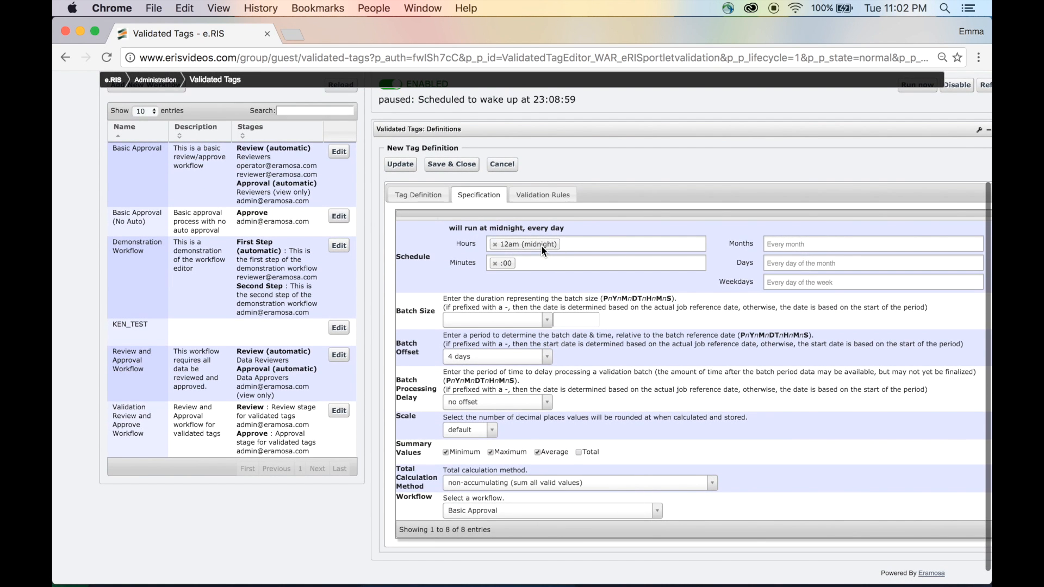
pyautogui.click(494, 244)
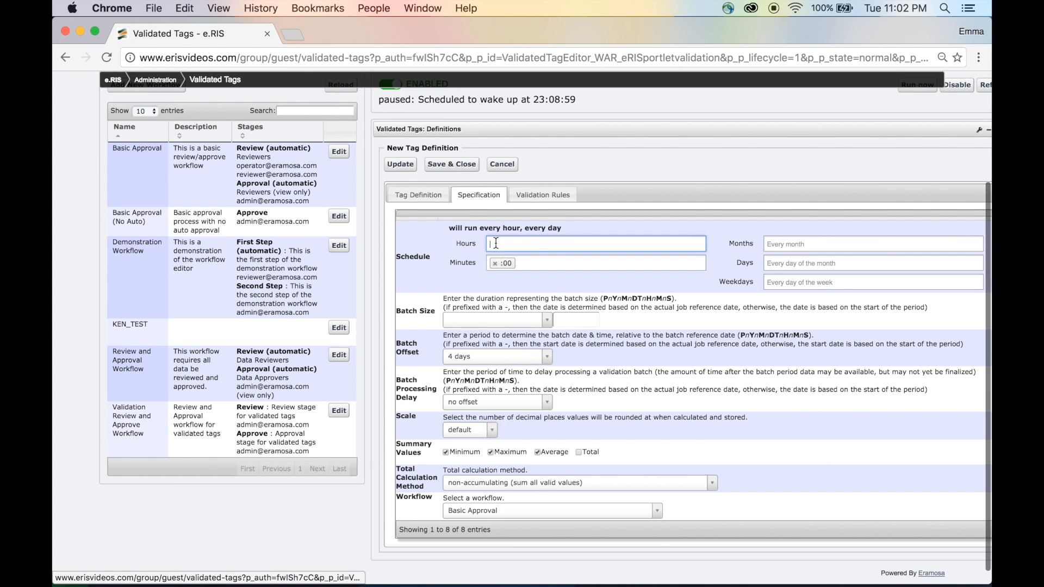
pyautogui.click(496, 243)
pyautogui.click(505, 262)
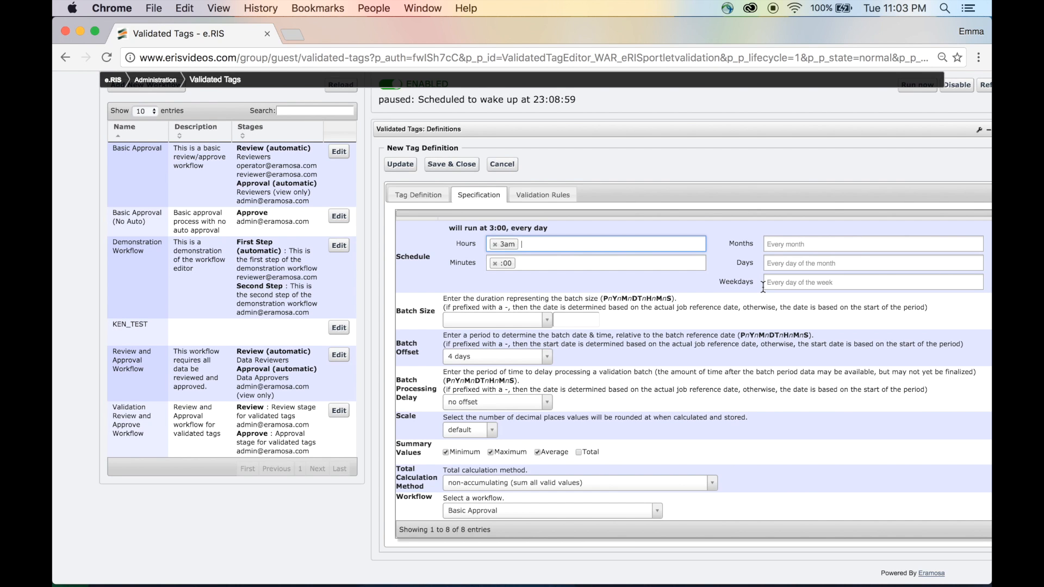
# Step: Set the batch size to 1 week
pyautogui.click(547, 320)
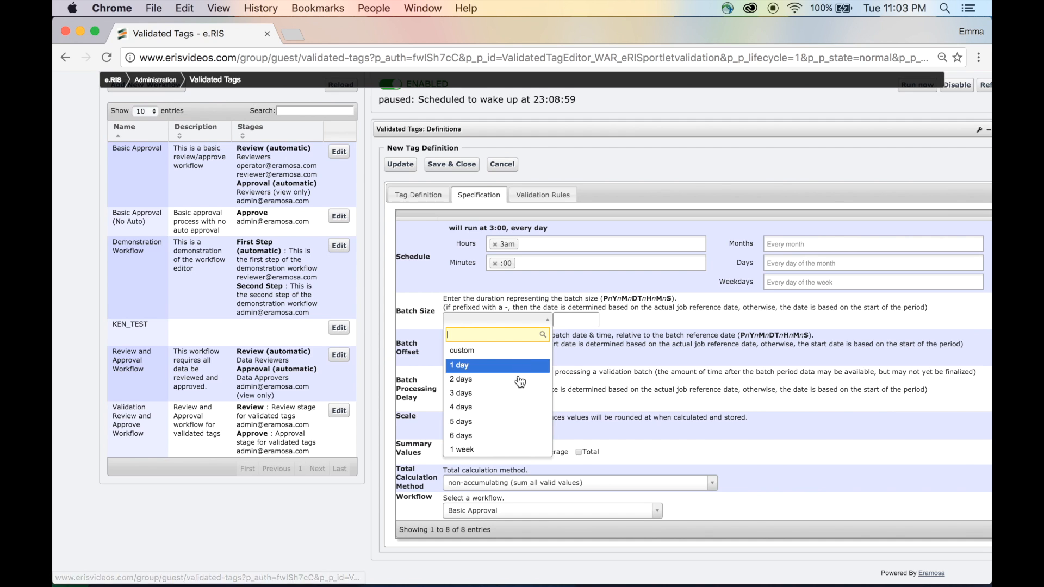
pyautogui.click(499, 448)
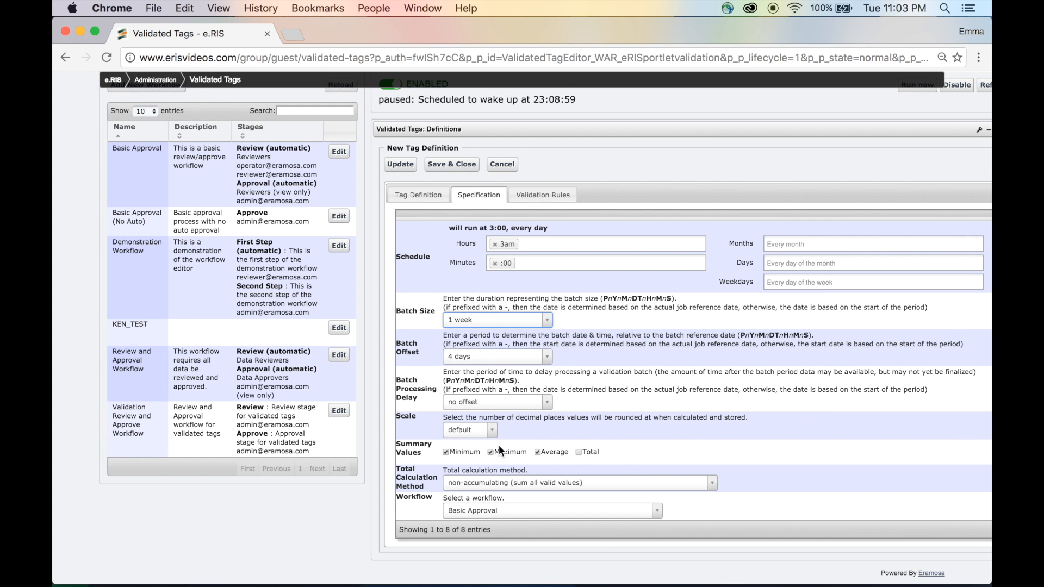
# Step: Set the batch offset to 1 week
pyautogui.click(548, 356)
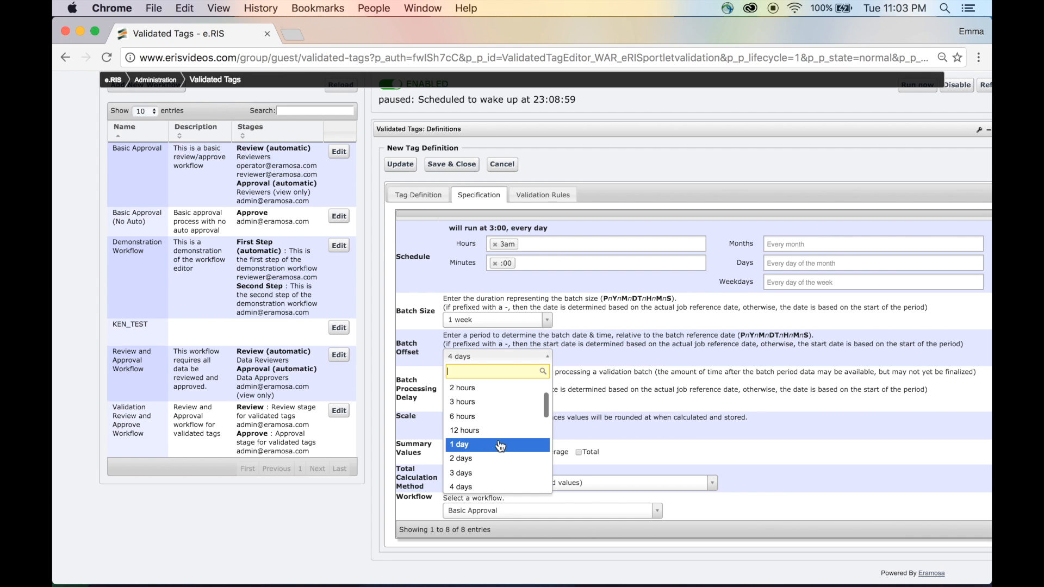
pyautogui.scroll(-5, 500, 444)
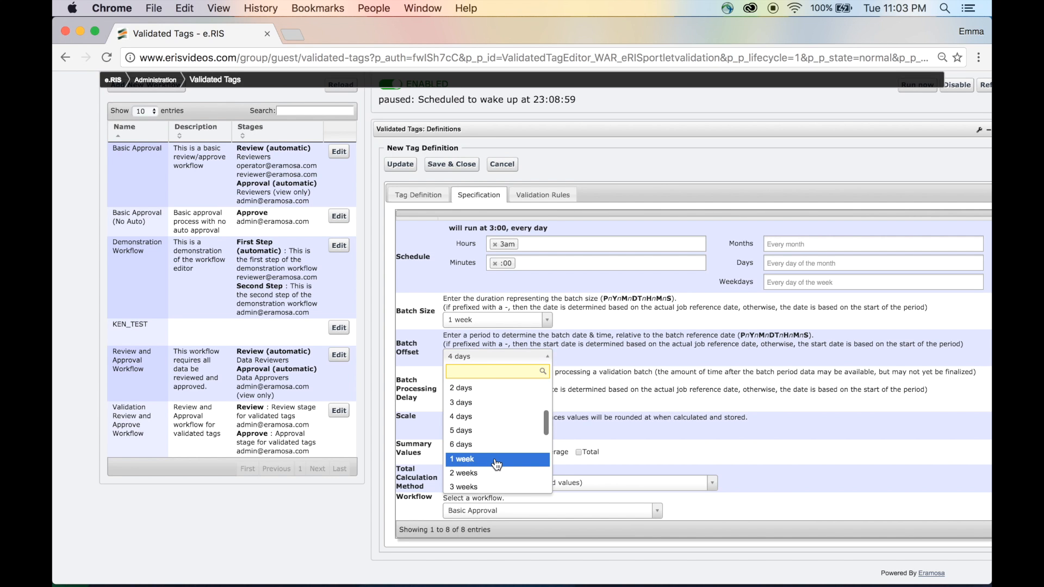
pyautogui.click(496, 460)
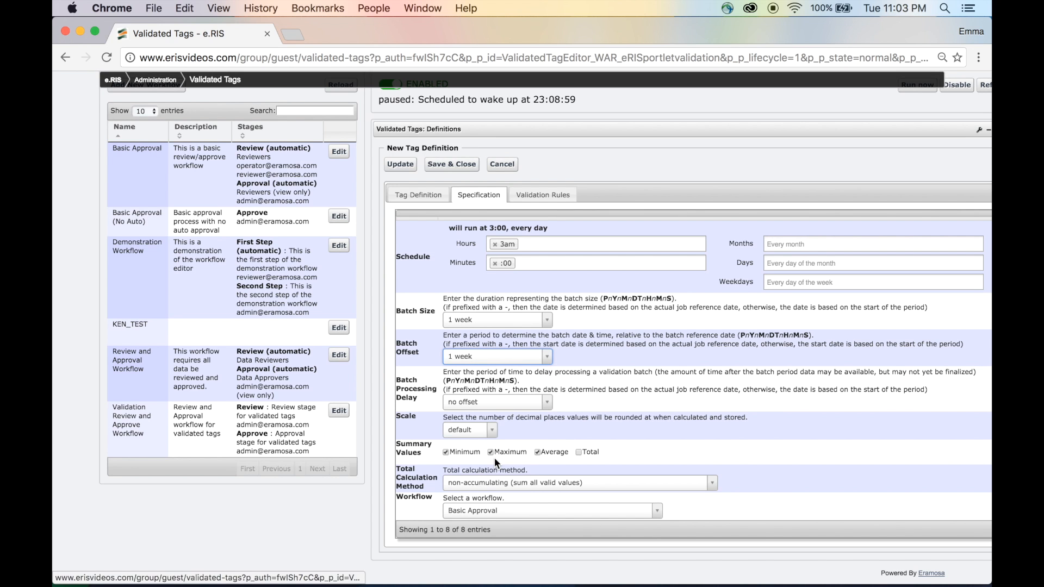
# Step: Set the batch processing delay to 1 day and choose default for the scale
pyautogui.click(547, 405)
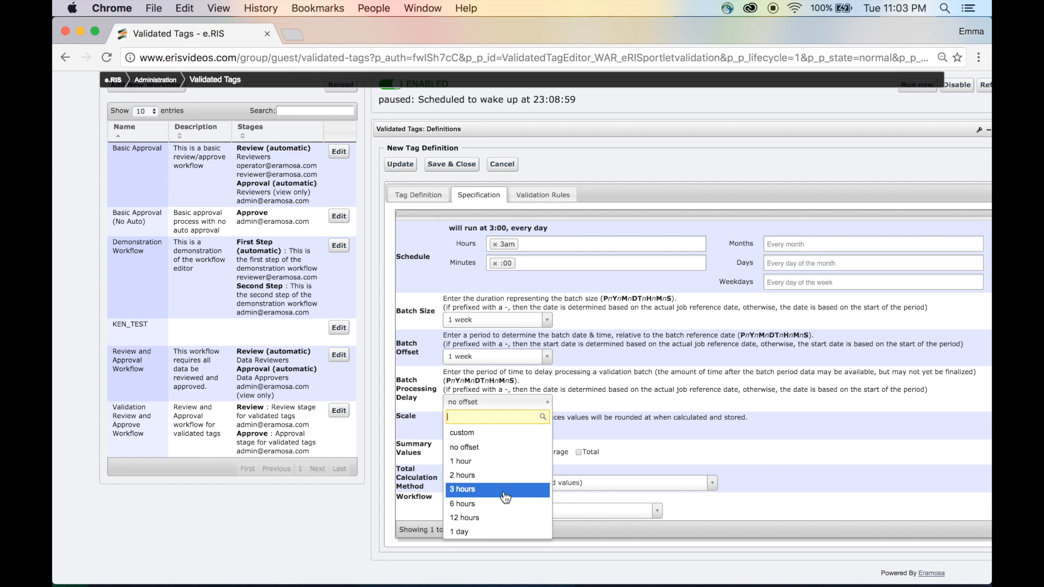
pyautogui.scroll(-3, 506, 497)
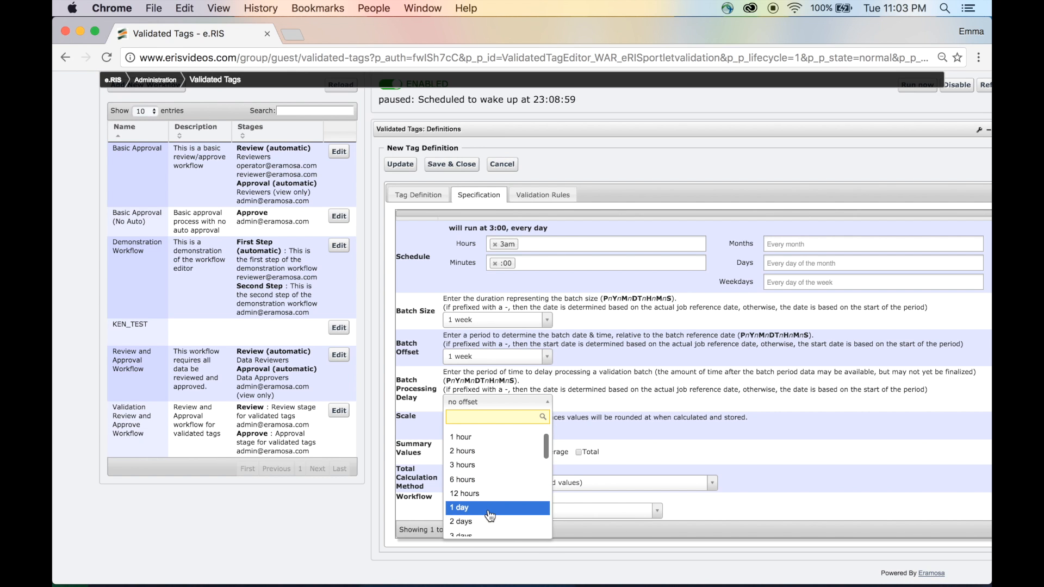
pyautogui.click(490, 514)
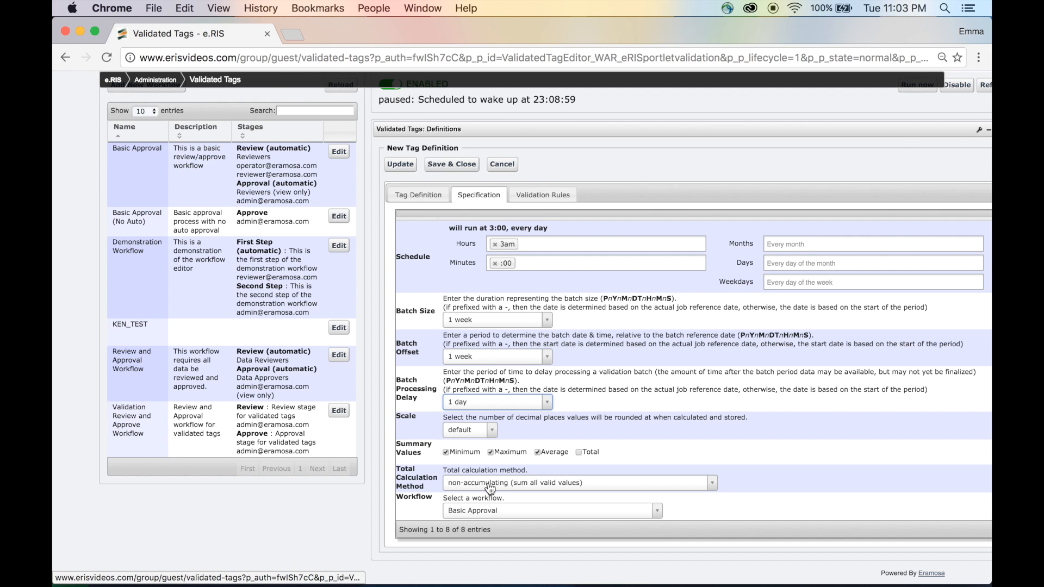
pyautogui.click(492, 433)
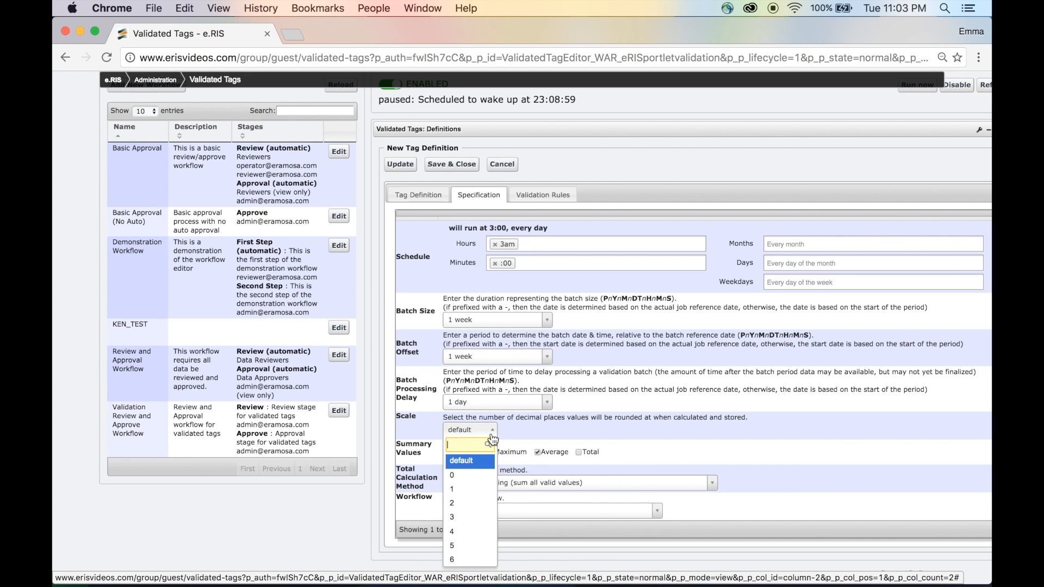
pyautogui.click(477, 462)
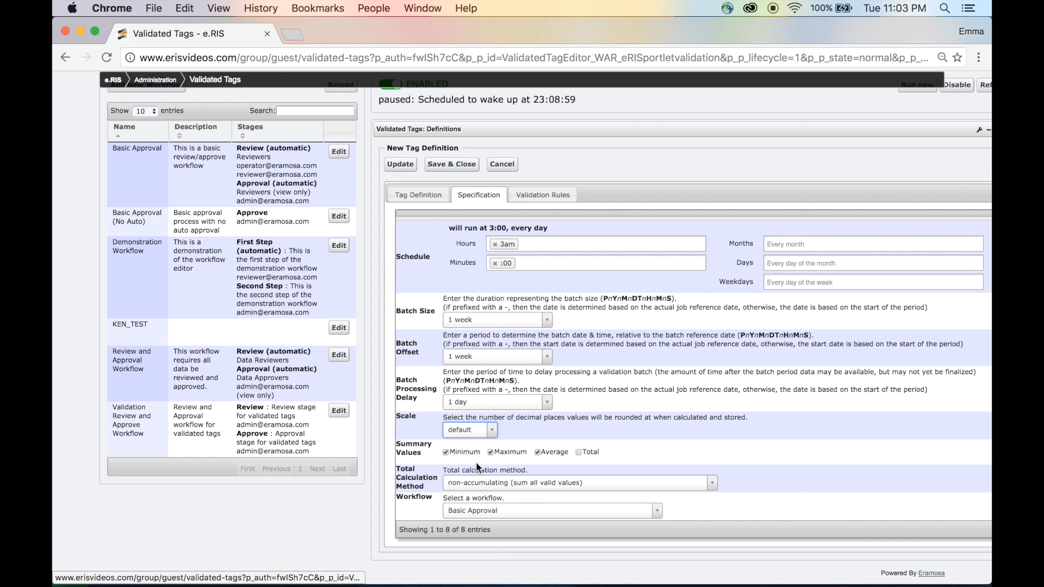
# Step: Choose non-accumulating (sum all valid values) as the total calculation method and Validation Review and Approve Workflow as the workflow
pyautogui.scroll(-1, 476, 461)
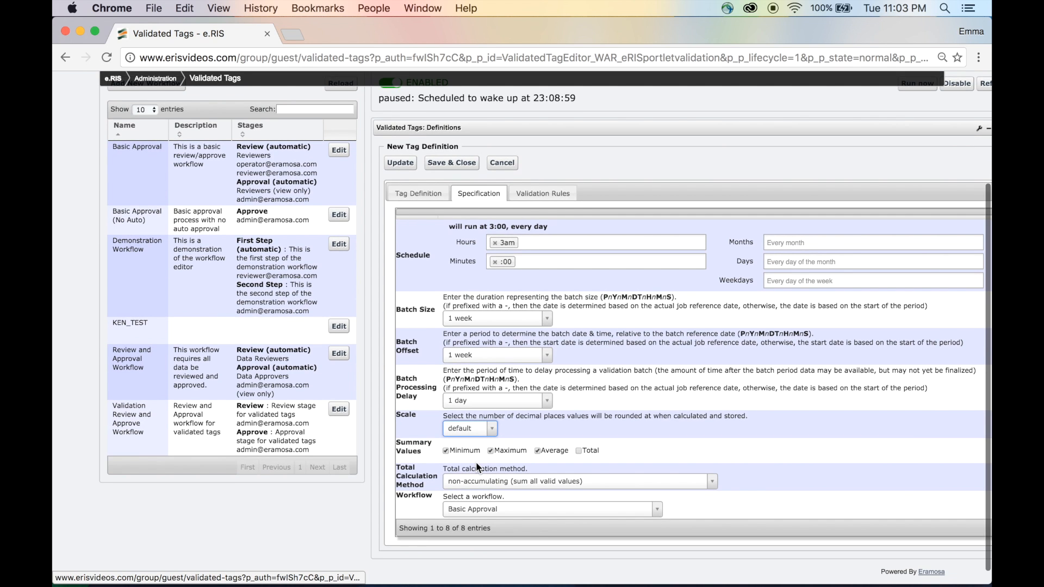
pyautogui.scroll(-1, 475, 462)
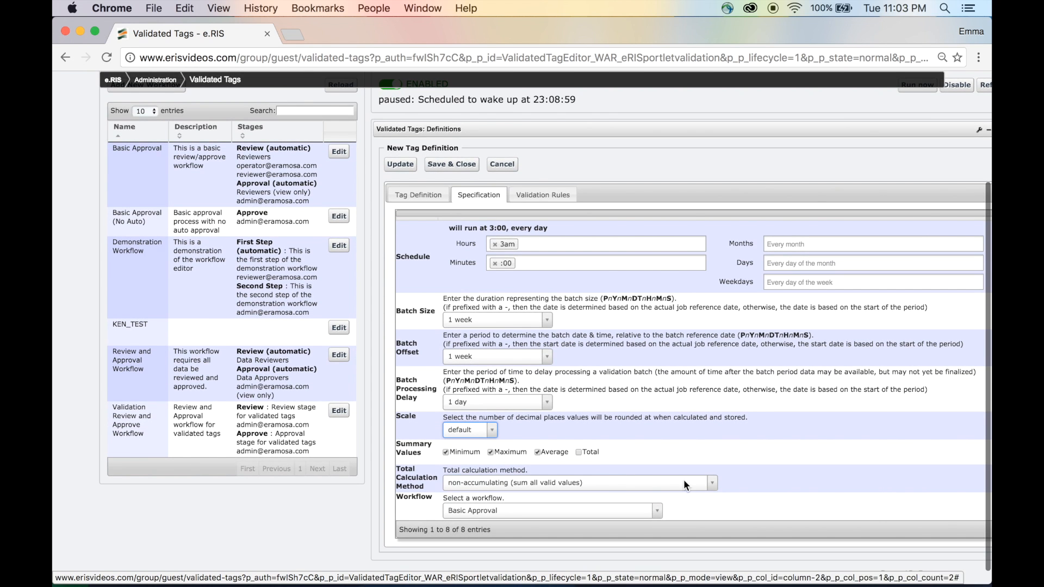
pyautogui.click(711, 485)
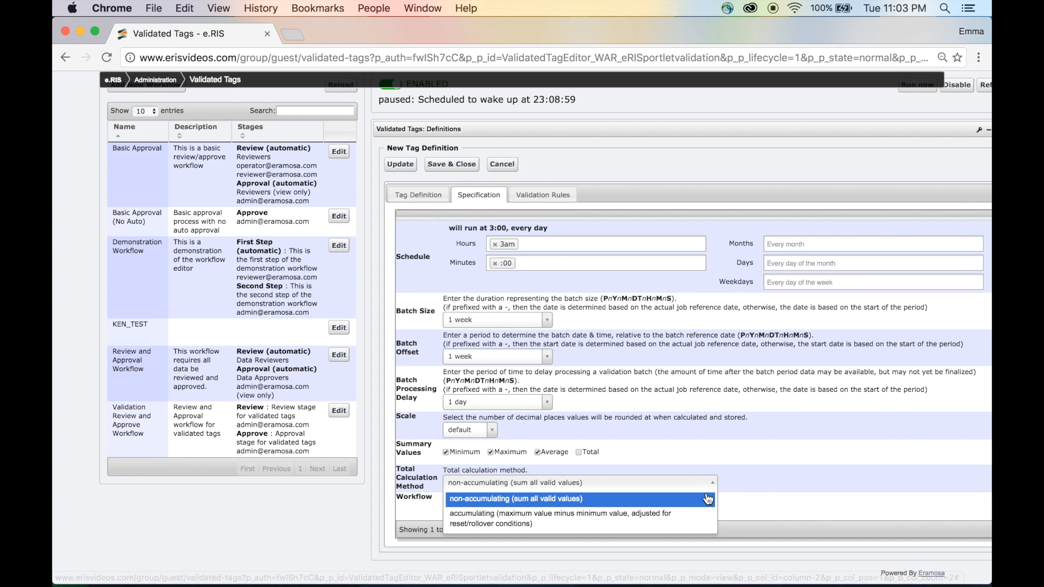
pyautogui.click(708, 499)
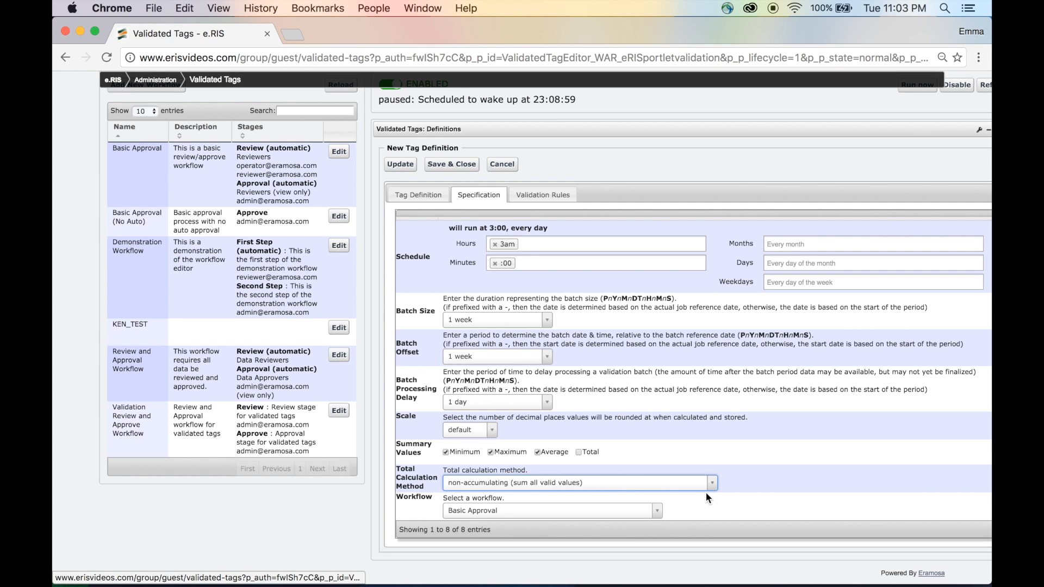
pyautogui.click(654, 514)
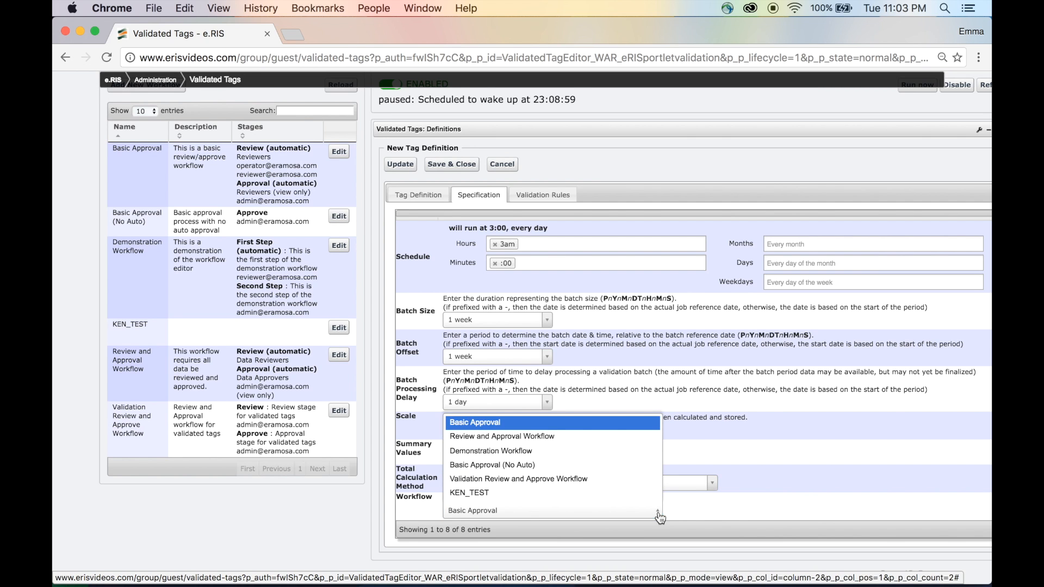
pyautogui.click(619, 477)
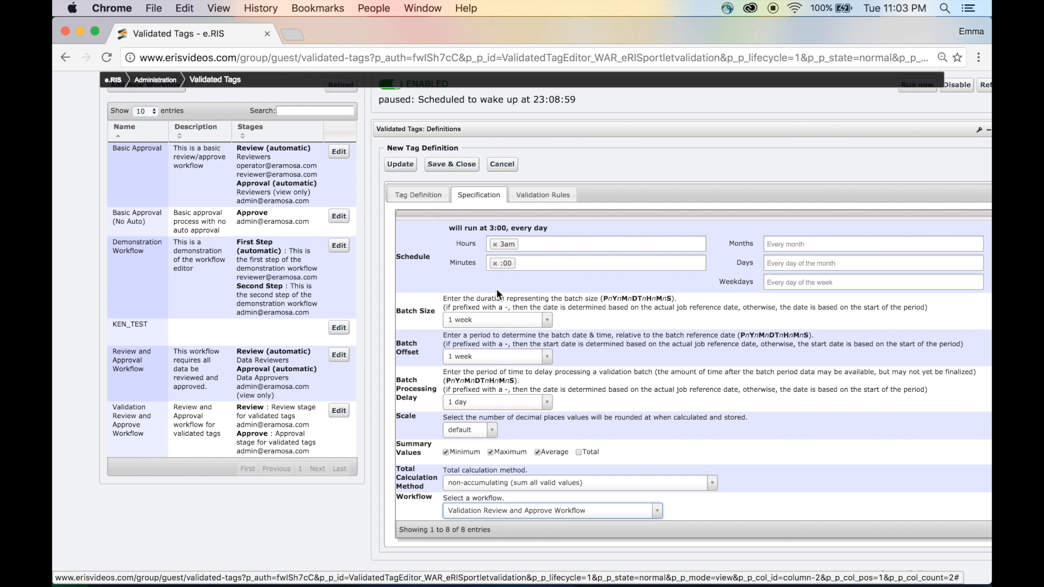
# Step: On the Validation Rules tab, add the Flagging for Residual Free Chlorine rule and update the tag definition
pyautogui.click(538, 200)
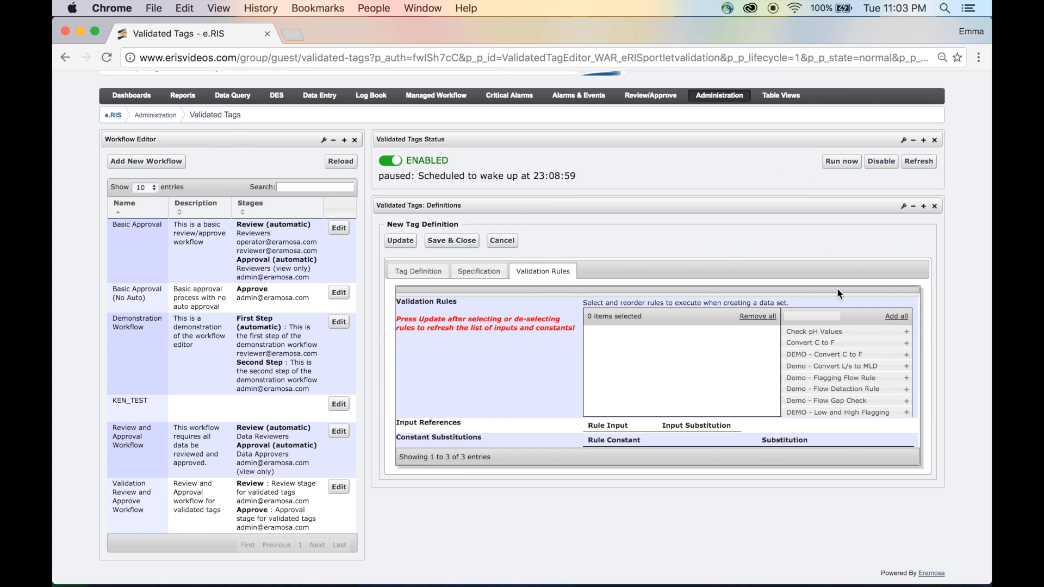
pyautogui.scroll(-3, 848, 397)
pyautogui.scroll(-3, 849, 398)
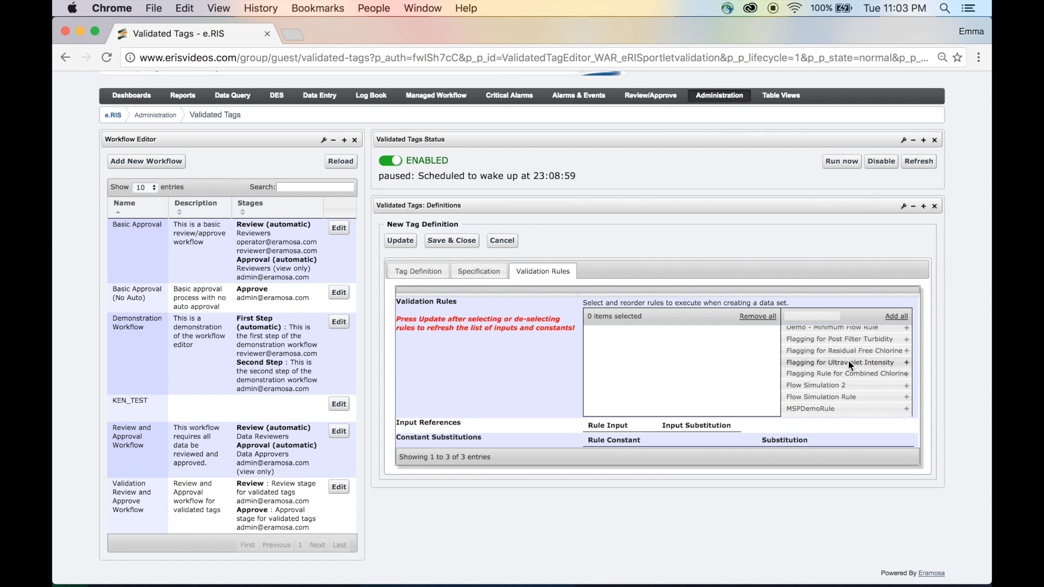
pyautogui.moveTo(847, 349); pyautogui.dragTo(711, 348)
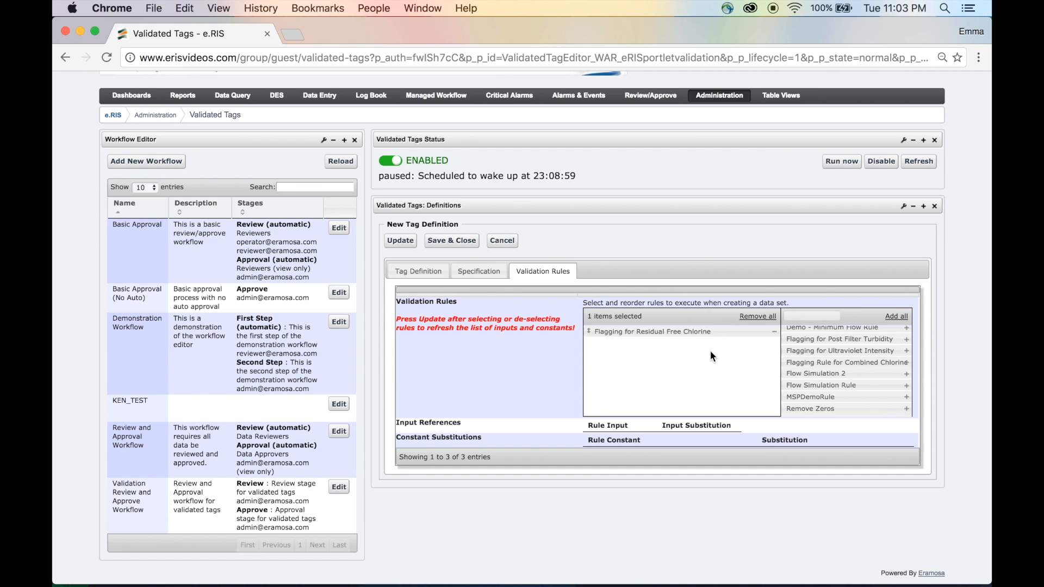
pyautogui.click(410, 243)
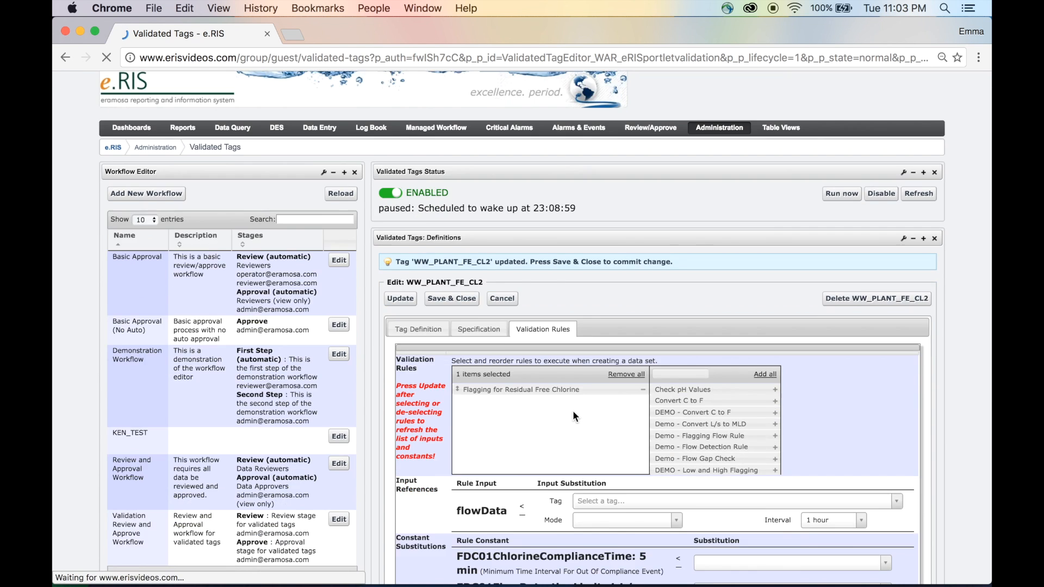
# Step: Substitute the flowData input with tag EW.ERASPDFLT01FIT01 (Eramosa Speed Filter 1 Effluent Flow), then save and close the definition
pyautogui.scroll(-3, 574, 413)
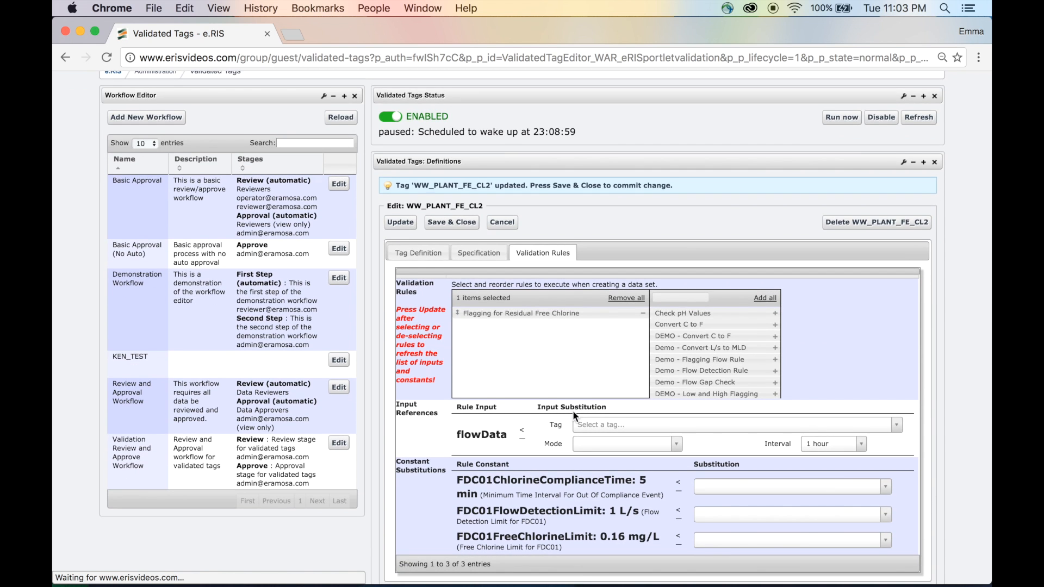
pyautogui.scroll(-2, 573, 415)
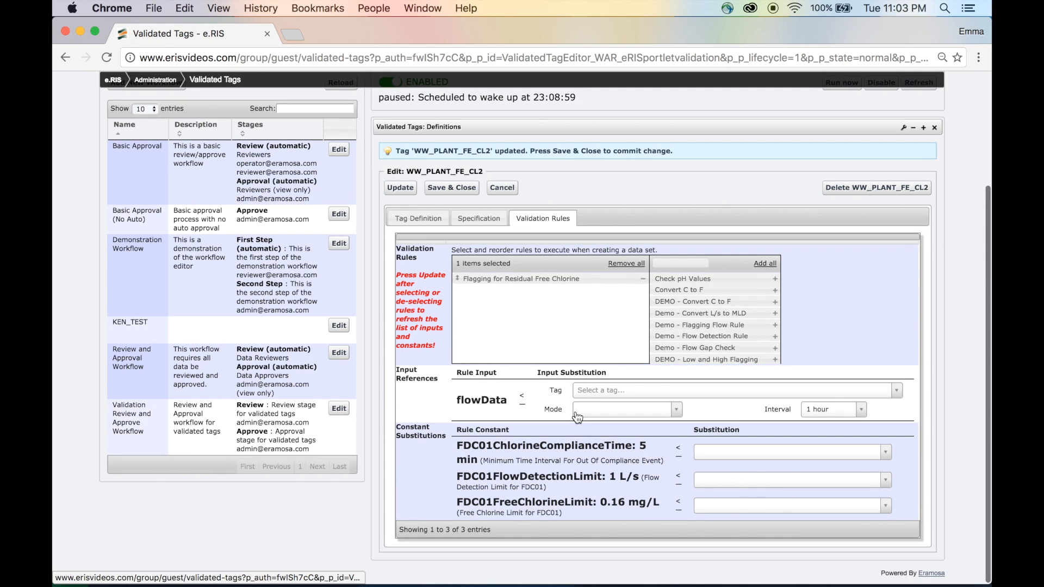
pyautogui.click(679, 395)
pyautogui.write('e')
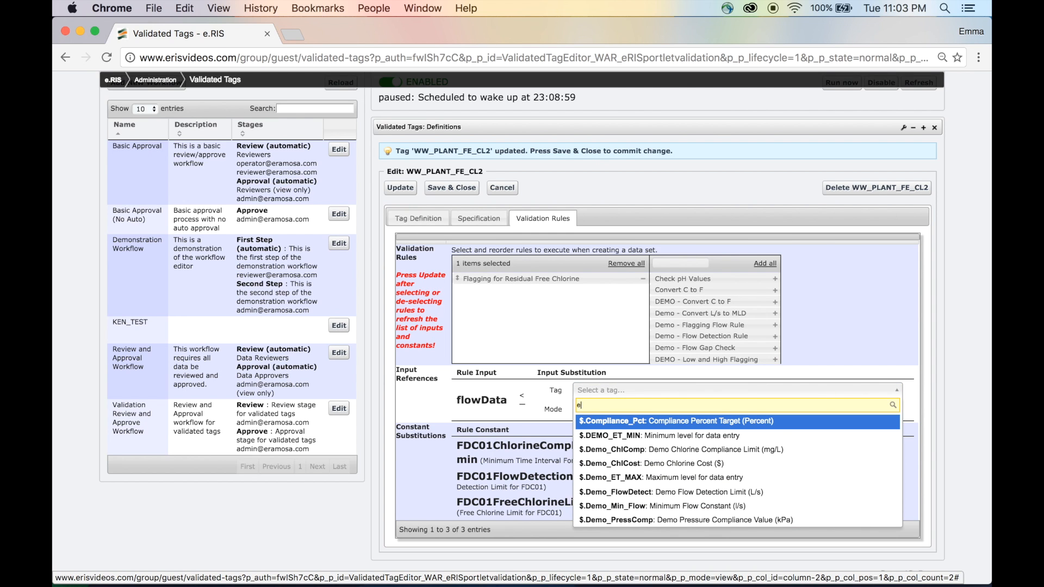
pyautogui.write('w.eras')
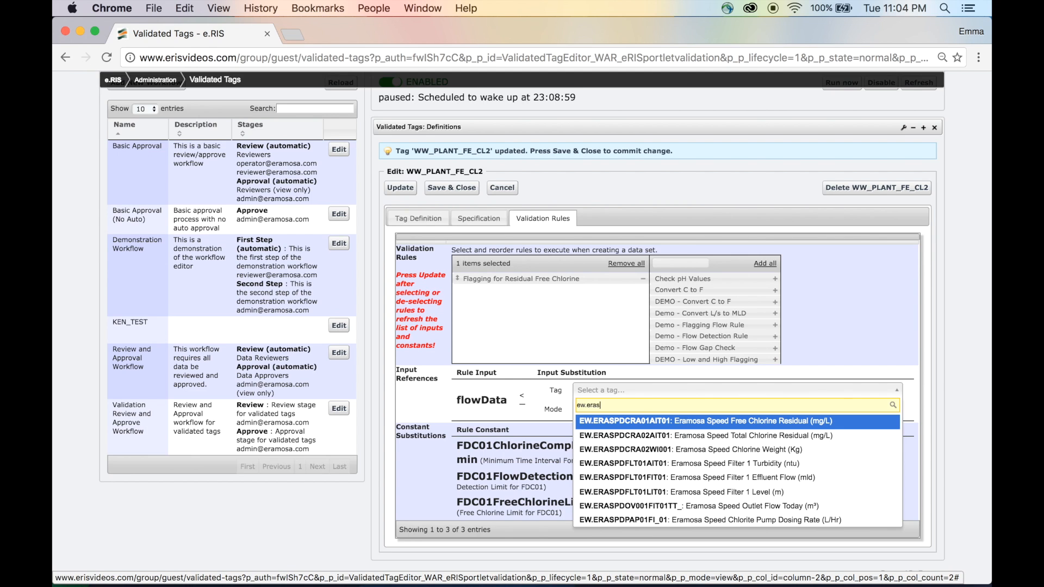
pyautogui.click(690, 477)
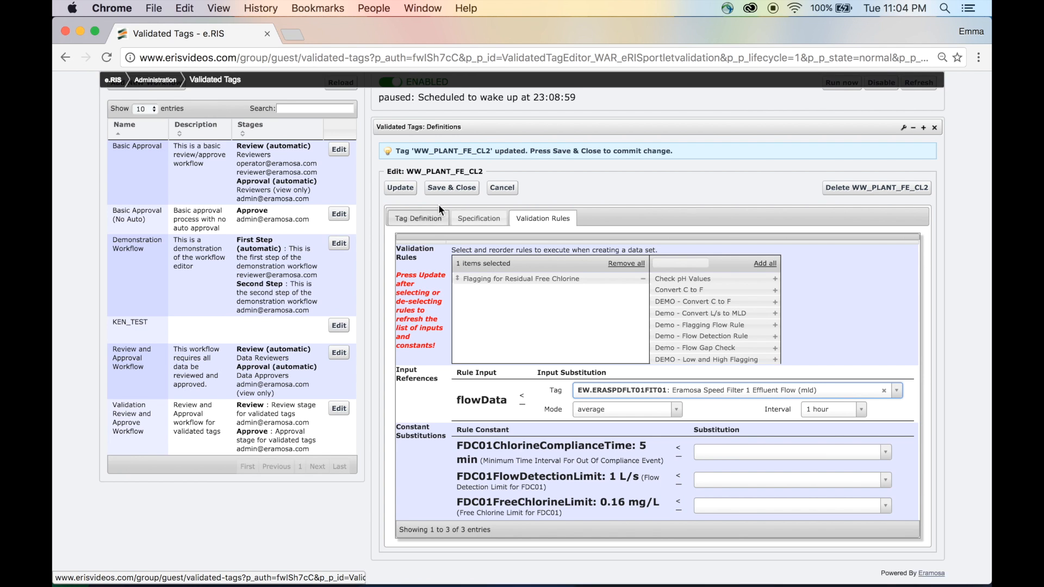
pyautogui.click(454, 189)
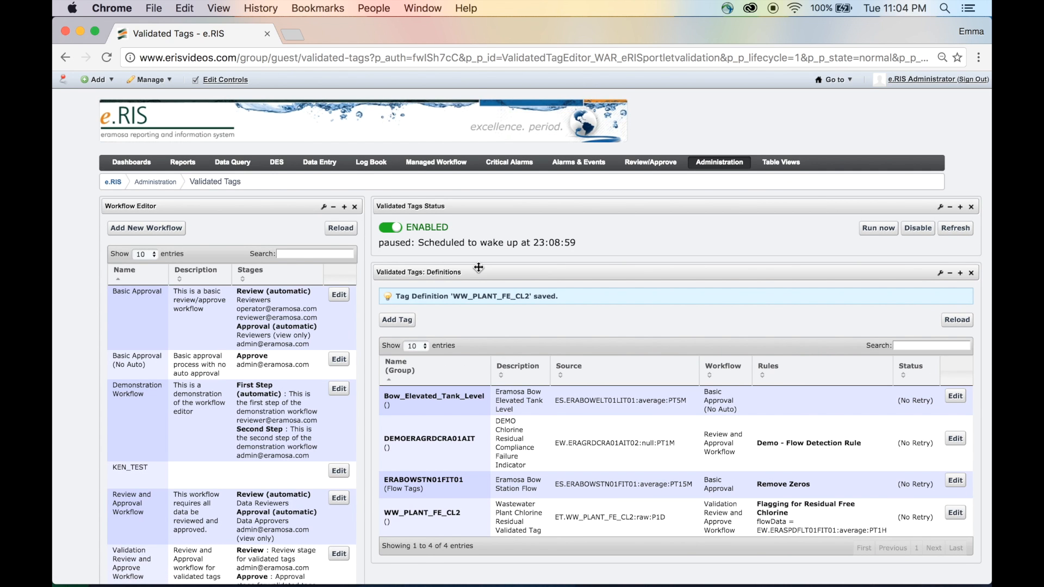
pyautogui.scroll(-2, 473, 245)
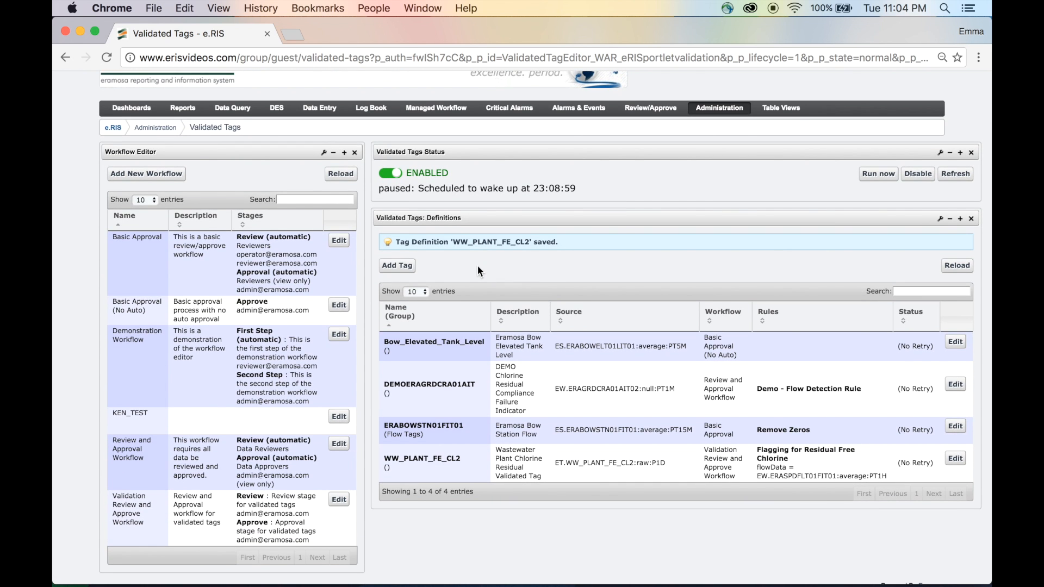